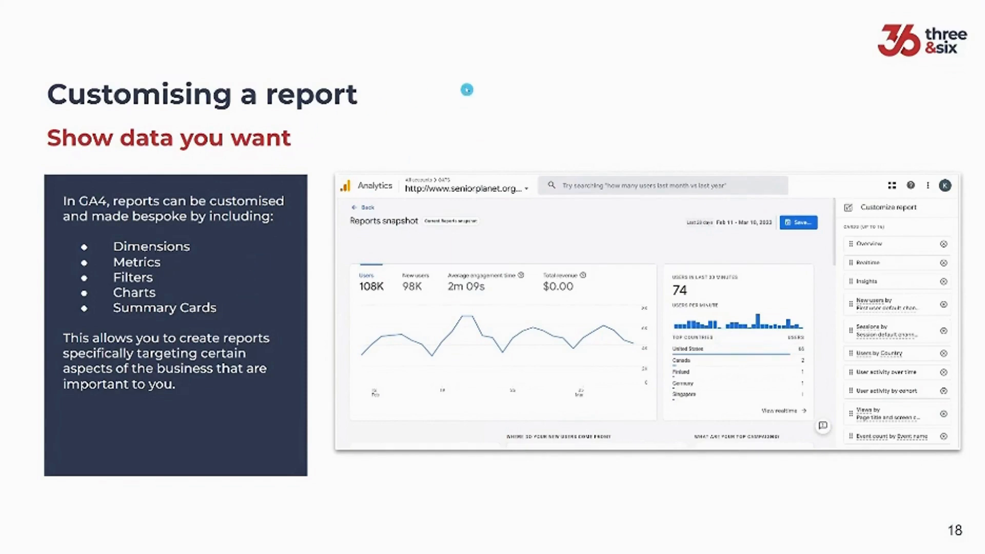
- Leave the slideshow, switch to Google Analytics and open the Traffic acquisition report
{"action": "key", "text": "Escape"}
{"action": "left_click", "coordinate": [82, 6]}
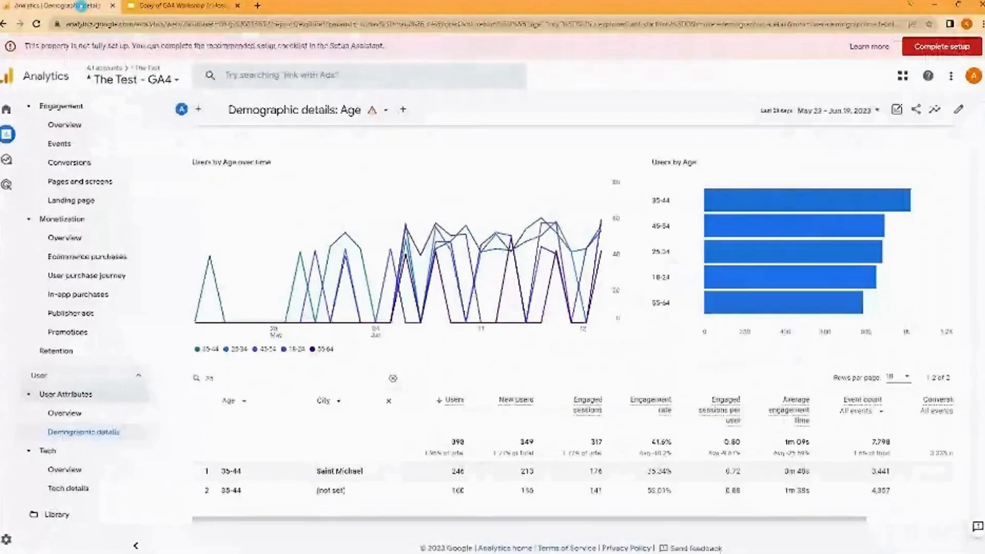
{"action": "scroll", "coordinate": [97, 187], "scroll_direction": "up", "scroll_amount": 3}
{"action": "left_click", "coordinate": [91, 224]}
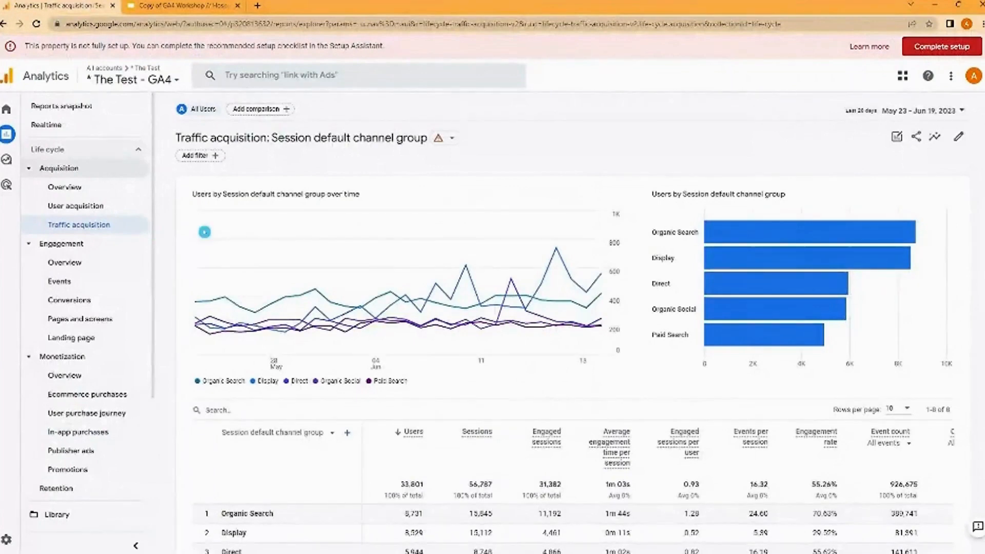
- Review the Traffic acquisition charts and table, and open the report for customization
{"action": "scroll", "coordinate": [444, 390], "scroll_direction": "down", "scroll_amount": 3}
{"action": "scroll", "coordinate": [753, 323], "scroll_direction": "up", "scroll_amount": 3}
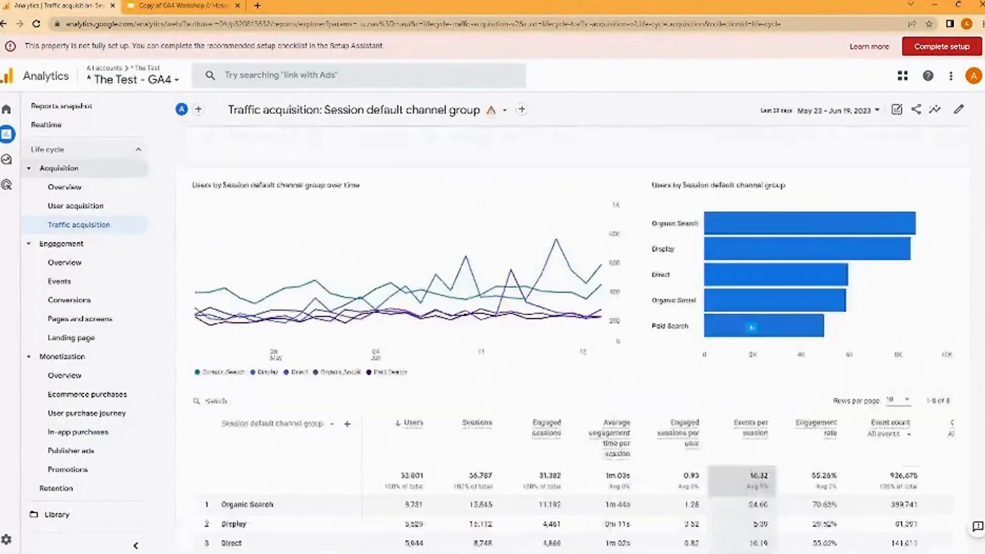
{"action": "scroll", "coordinate": [753, 327], "scroll_direction": "down", "scroll_amount": 2}
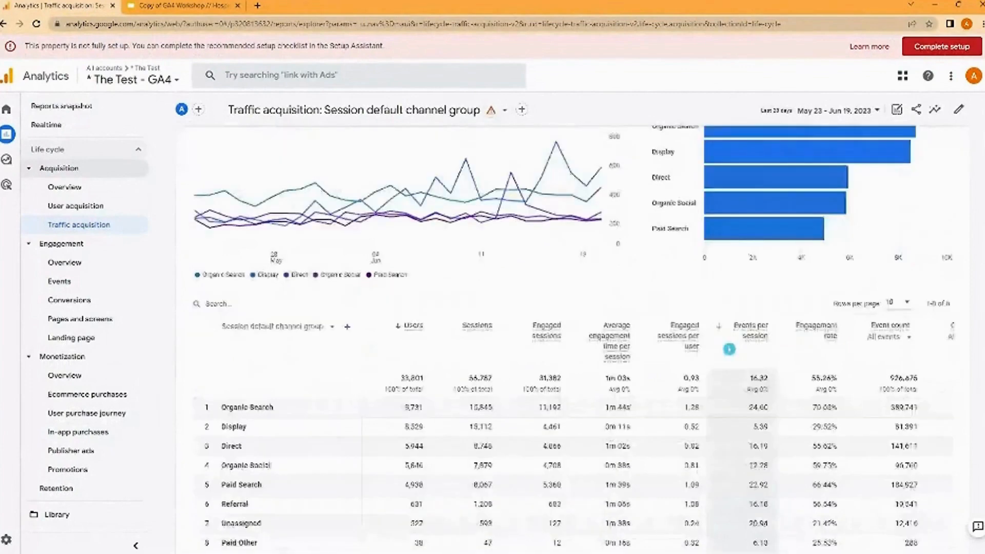
{"action": "scroll", "coordinate": [692, 247], "scroll_direction": "up", "scroll_amount": 2}
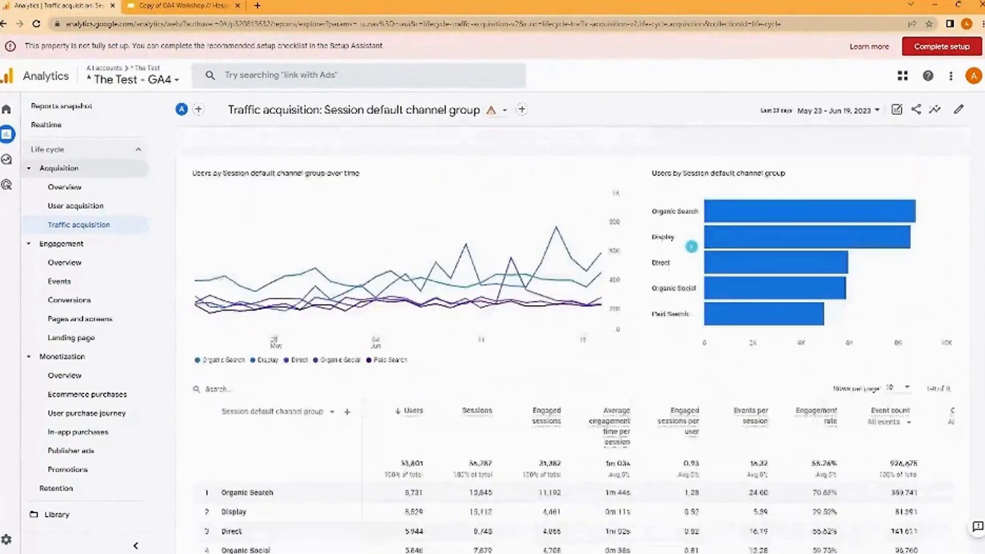
{"action": "scroll", "coordinate": [692, 246], "scroll_direction": "up", "scroll_amount": 1}
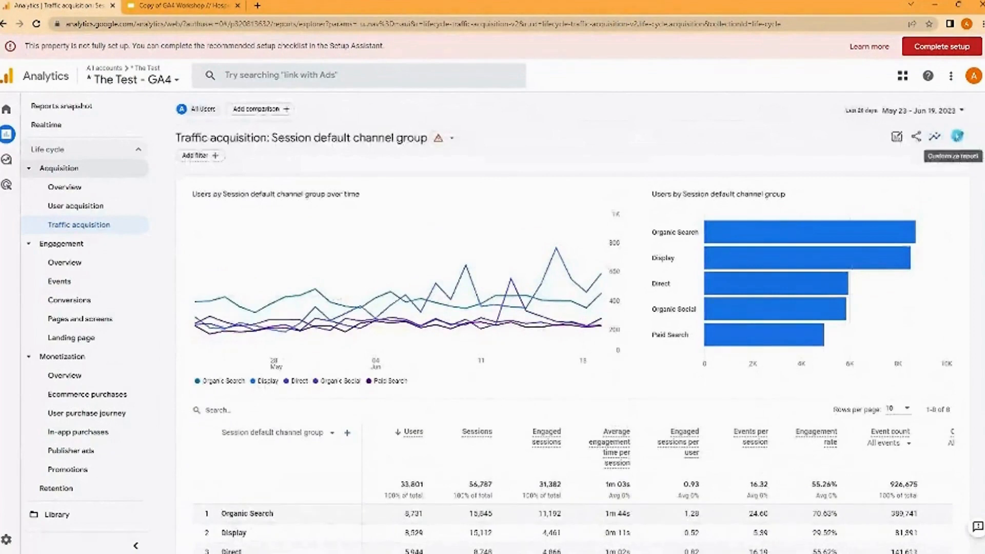
{"action": "left_click", "coordinate": [957, 136]}
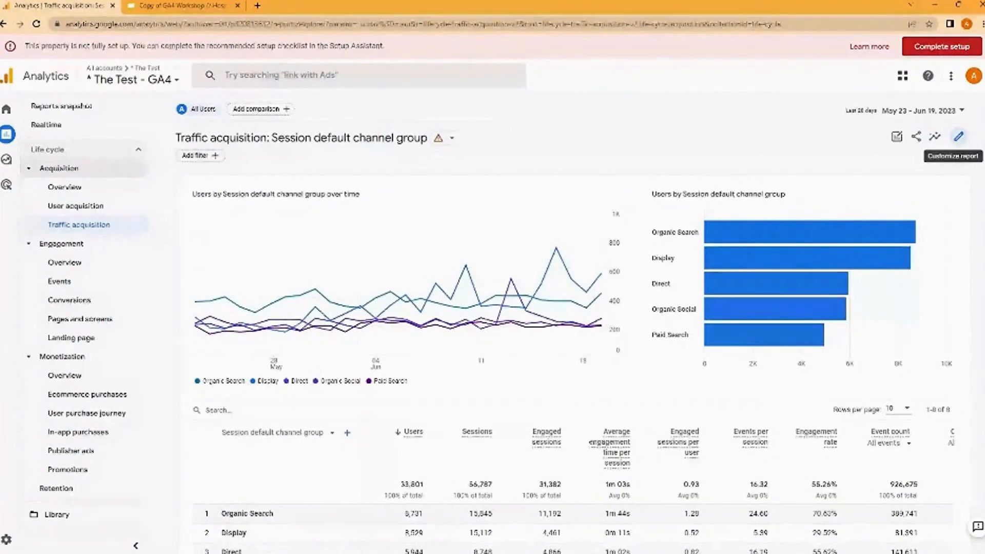
{"action": "left_click", "coordinate": [959, 137]}
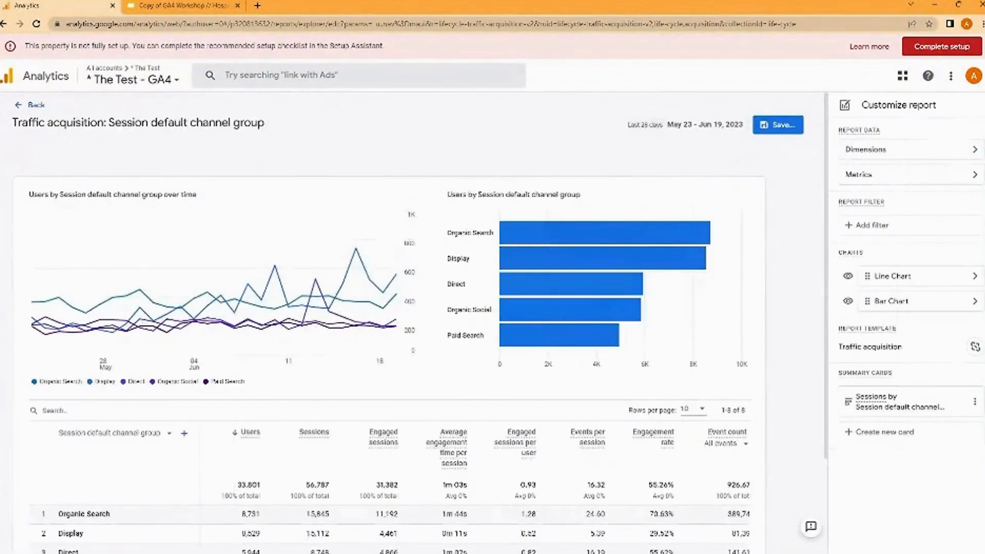
- Make Session source / medium the report's default primary dimension and apply the change
{"action": "left_click", "coordinate": [972, 150]}
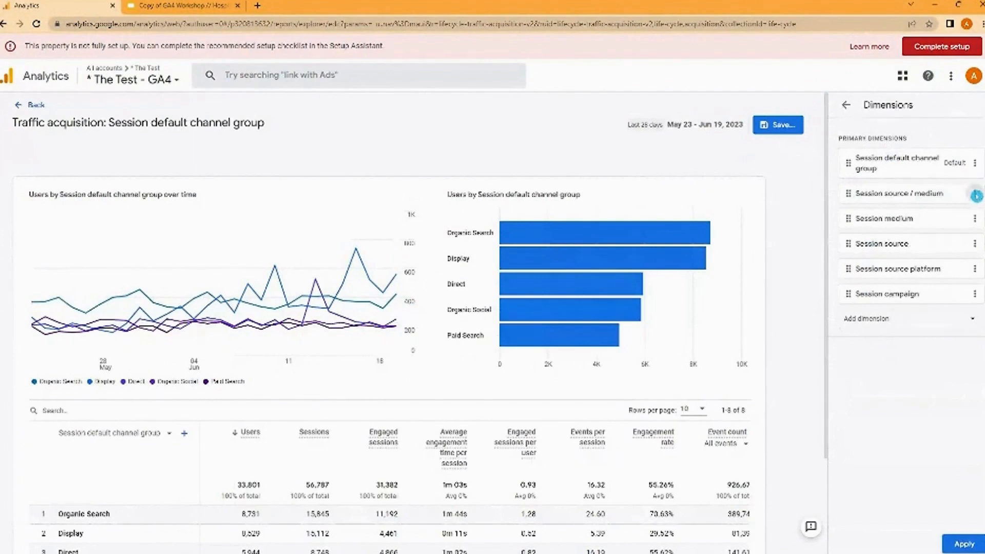
{"action": "left_click", "coordinate": [976, 196]}
{"action": "left_click", "coordinate": [965, 221]}
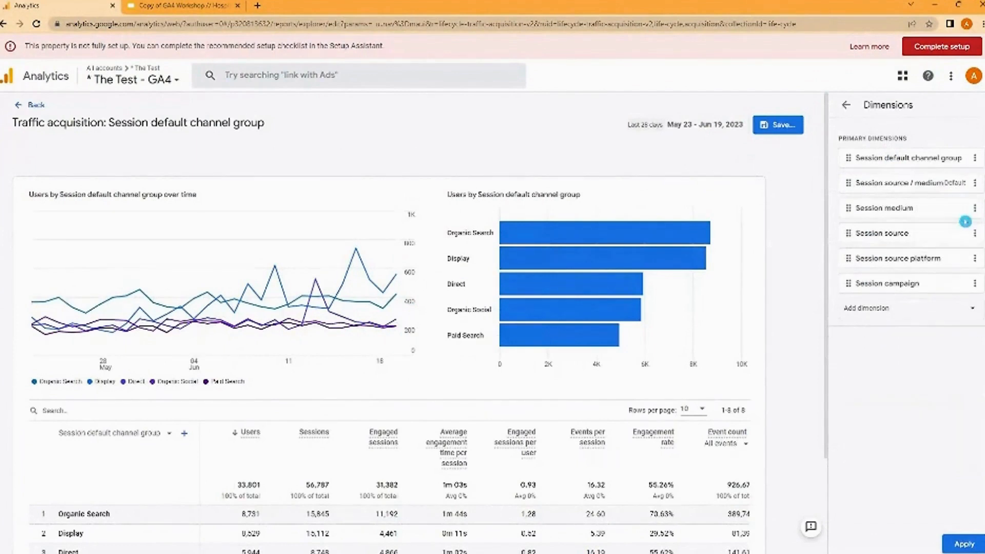
{"action": "left_click", "coordinate": [930, 308]}
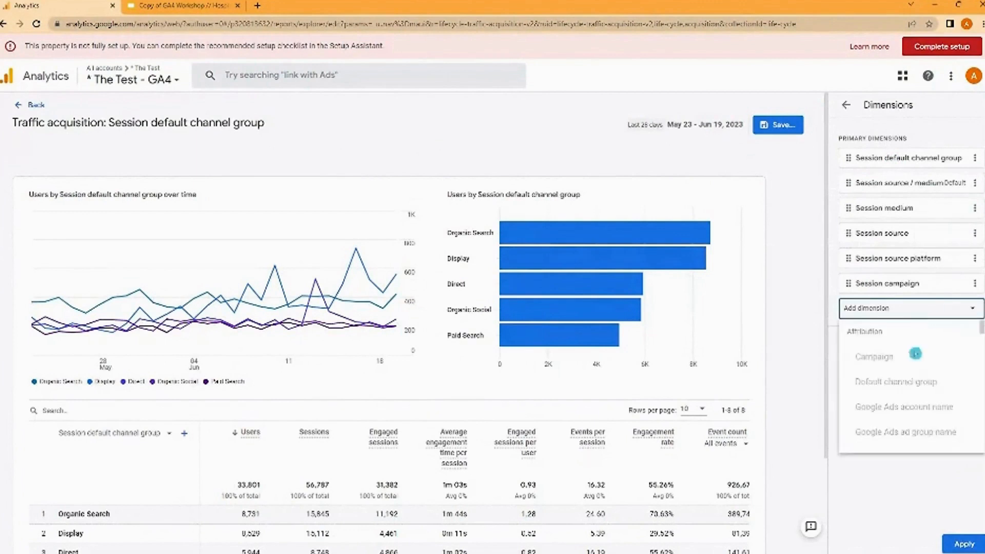
{"action": "left_click", "coordinate": [878, 504]}
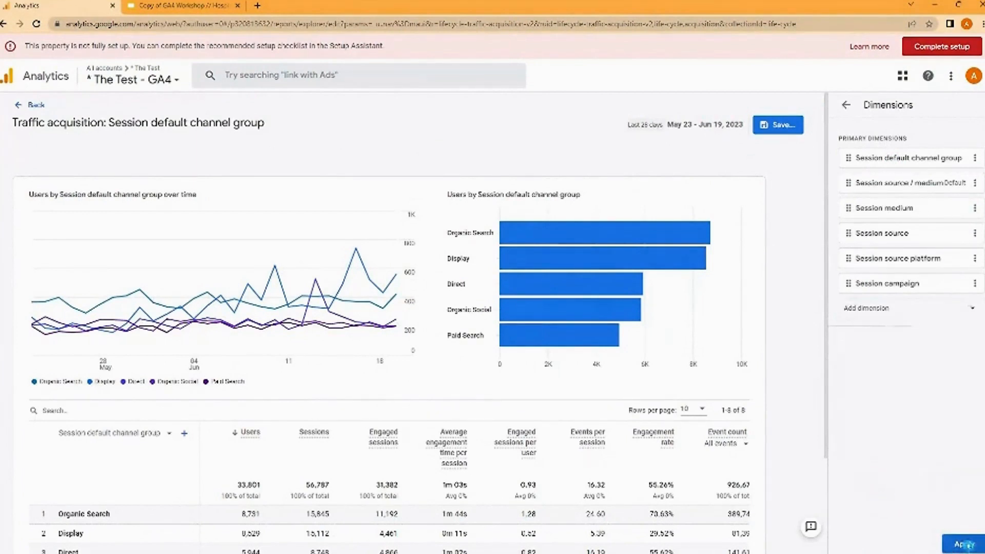
{"action": "left_click", "coordinate": [965, 544]}
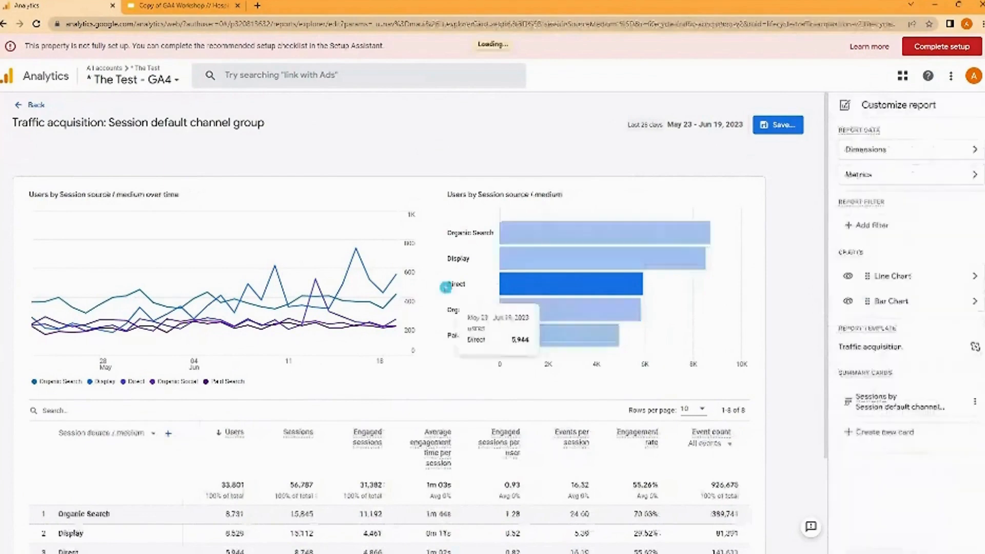
- Remove the Event count and Events per session metrics from the report's metric list
{"action": "scroll", "coordinate": [88, 445], "scroll_direction": "down", "scroll_amount": 1}
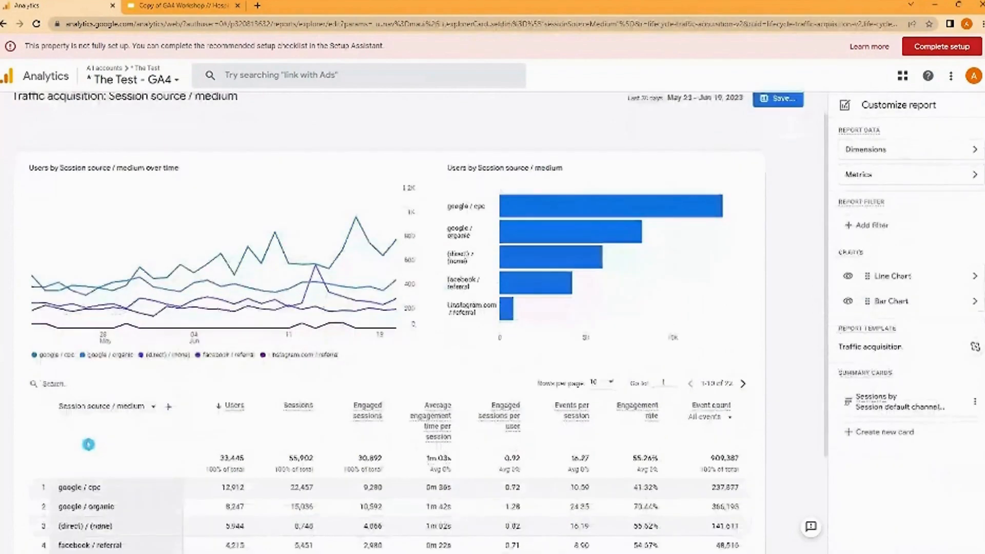
{"action": "scroll", "coordinate": [89, 445], "scroll_direction": "down", "scroll_amount": 3}
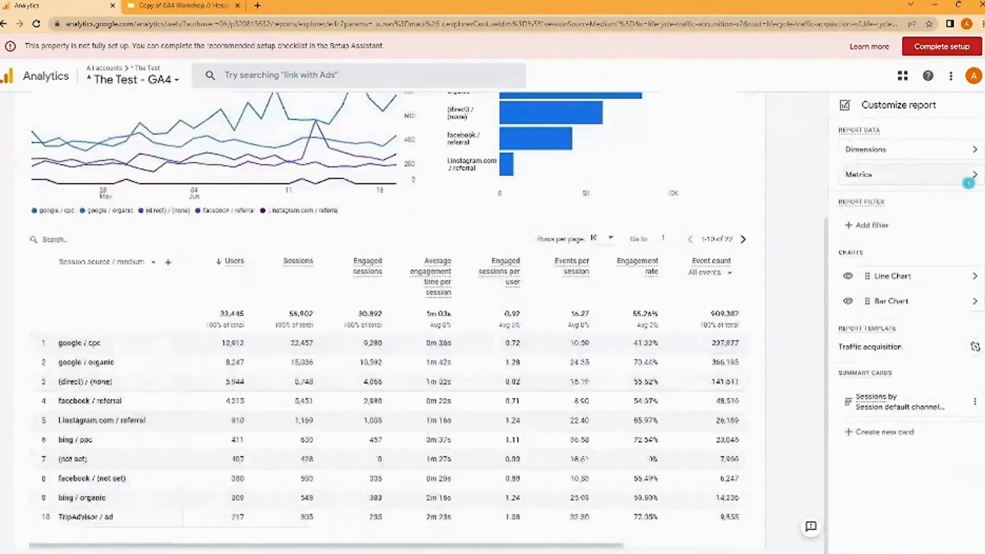
{"action": "left_click", "coordinate": [974, 178]}
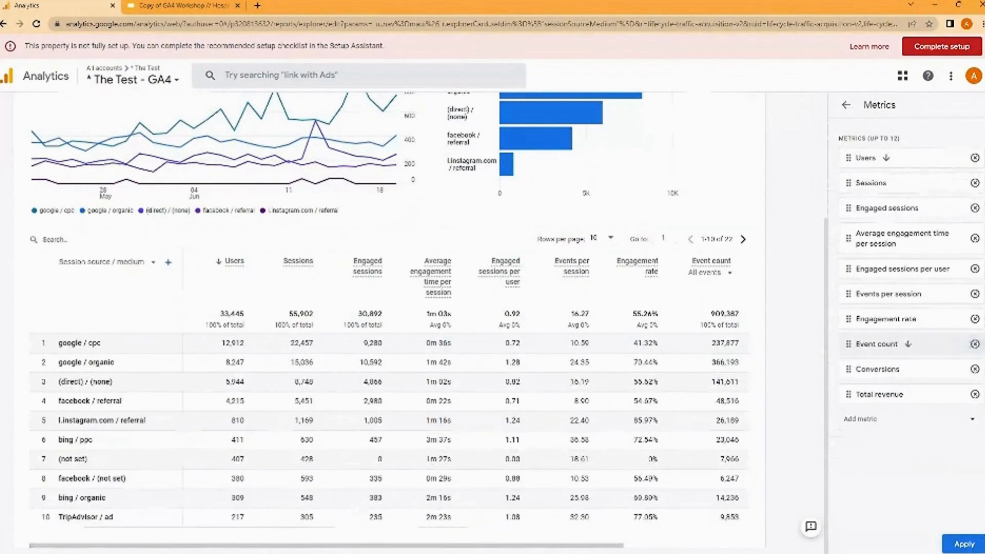
{"action": "left_click", "coordinate": [975, 344]}
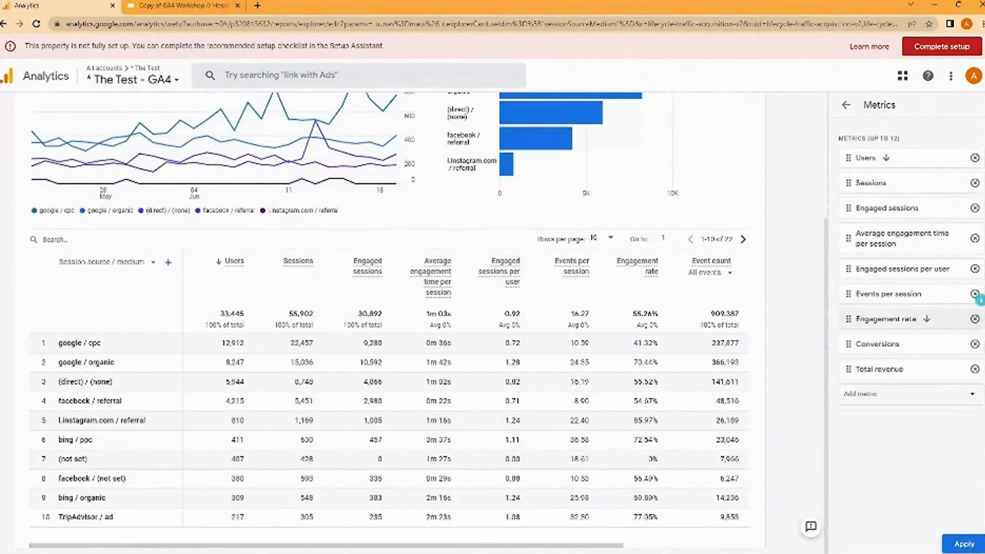
{"action": "left_click", "coordinate": [976, 295]}
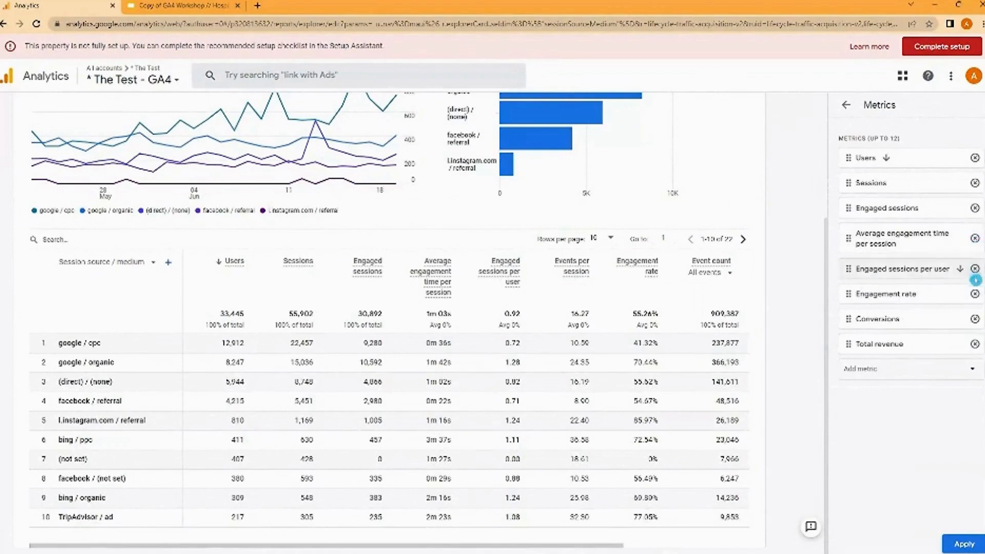
- Add the Session conversion rate metric, apply the metric changes and bring its column into view in the table
{"action": "left_click", "coordinate": [965, 370]}
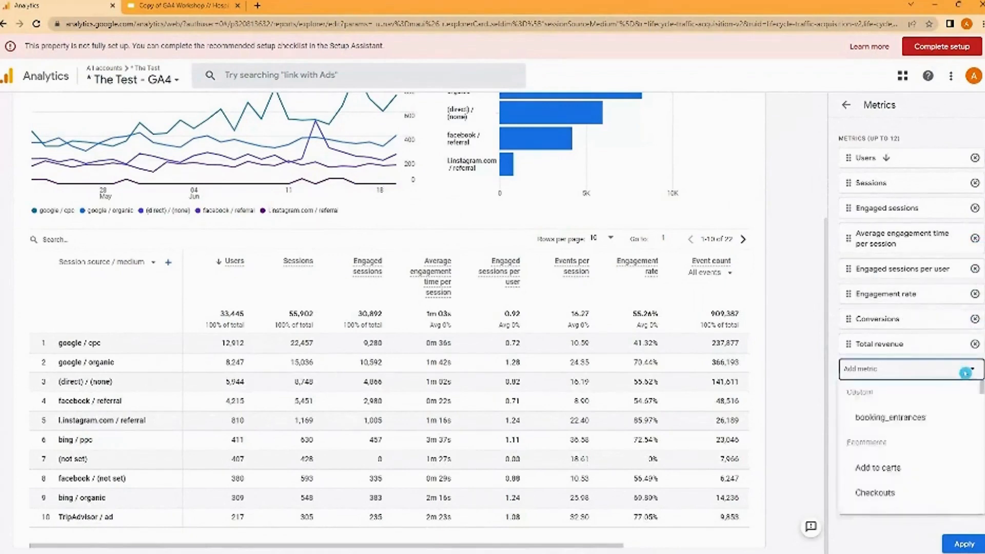
{"action": "type", "text": "sess"}
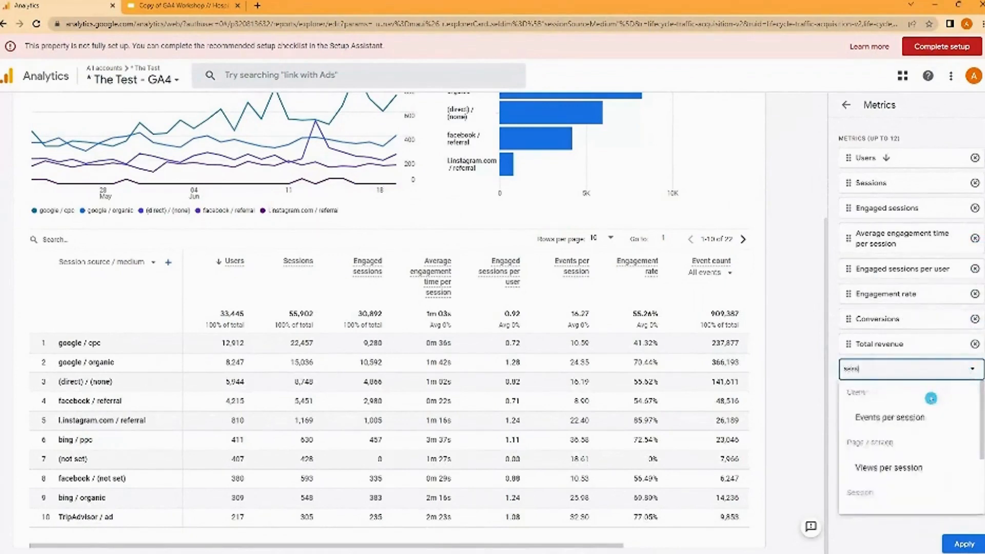
{"action": "scroll", "coordinate": [923, 411], "scroll_direction": "down", "scroll_amount": 2}
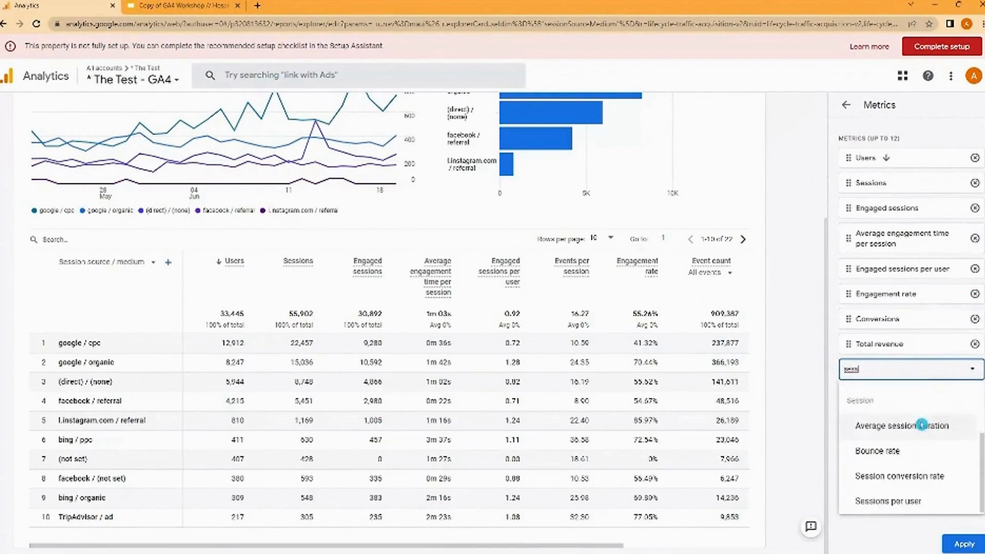
{"action": "left_click", "coordinate": [916, 472]}
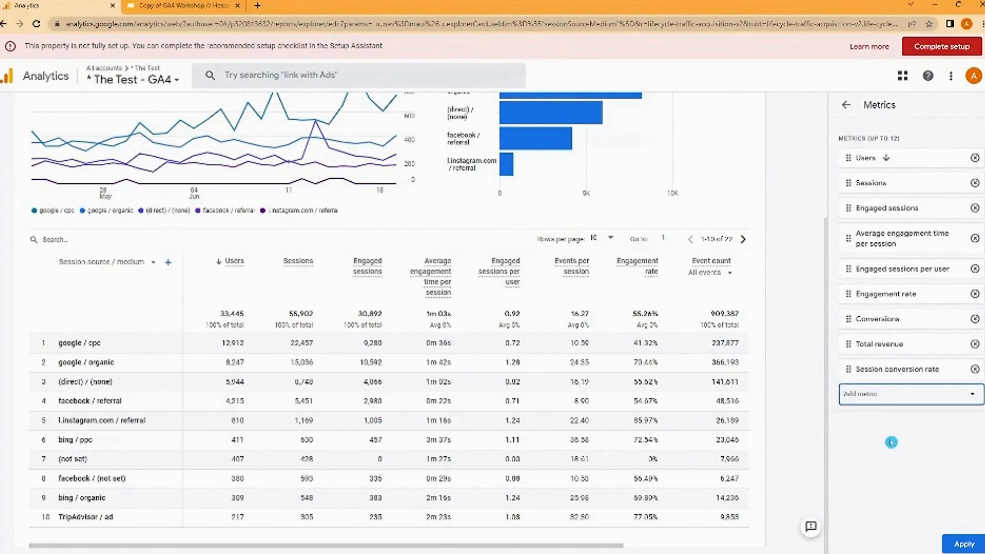
{"action": "left_click", "coordinate": [964, 543]}
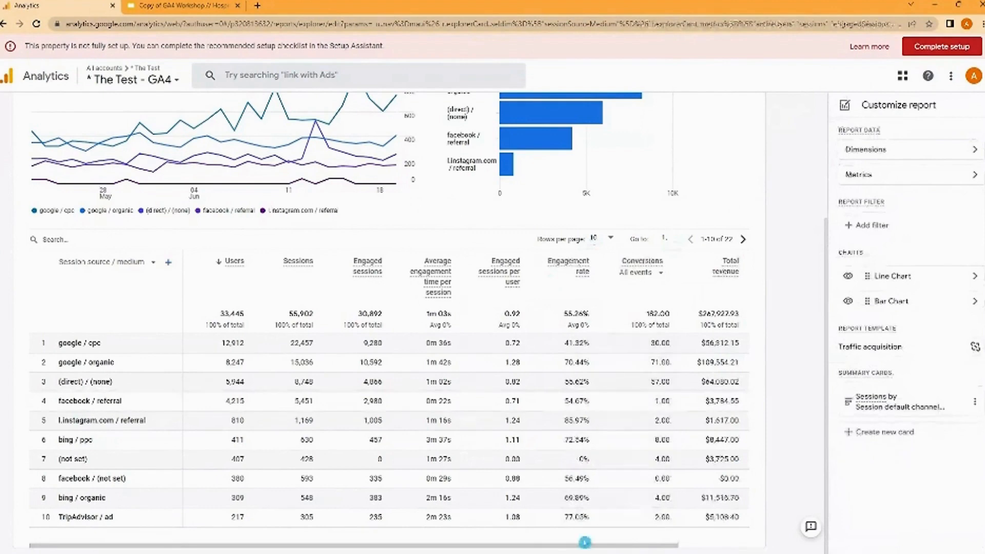
{"action": "left_click_drag", "start_coordinate": [585, 543], "coordinate": [722, 484]}
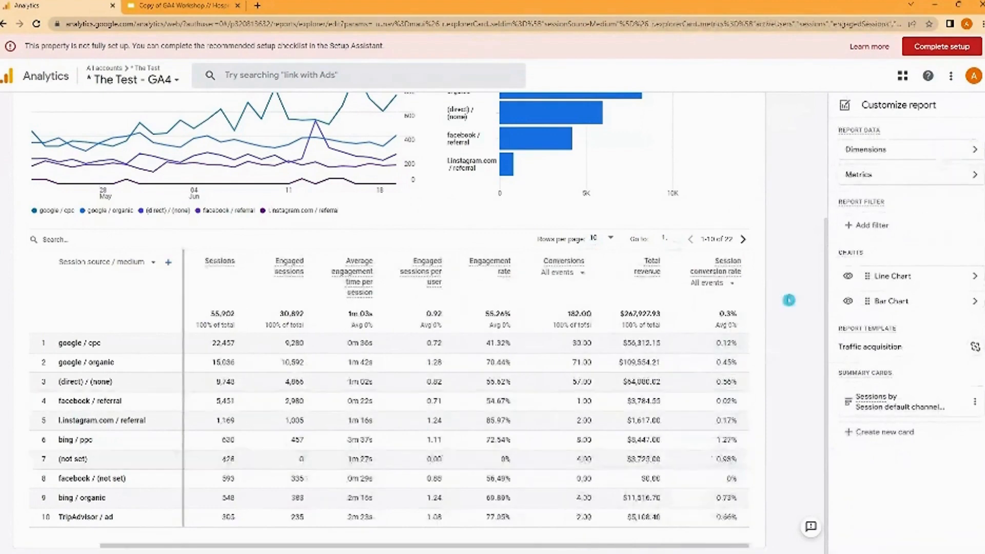
{"action": "scroll", "coordinate": [789, 300], "scroll_direction": "up", "scroll_amount": 3}
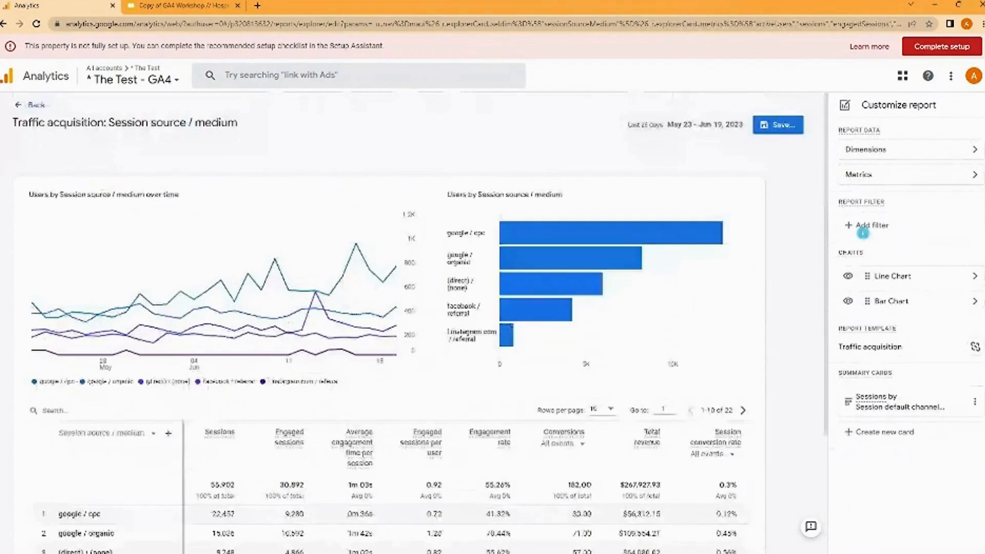
{"action": "left_click", "coordinate": [865, 225]}
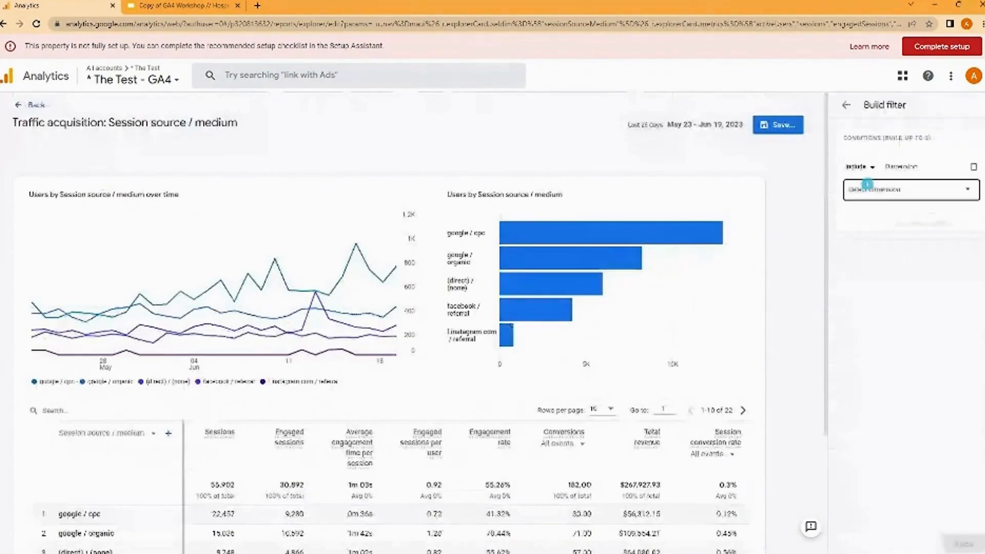
{"action": "left_click", "coordinate": [867, 185]}
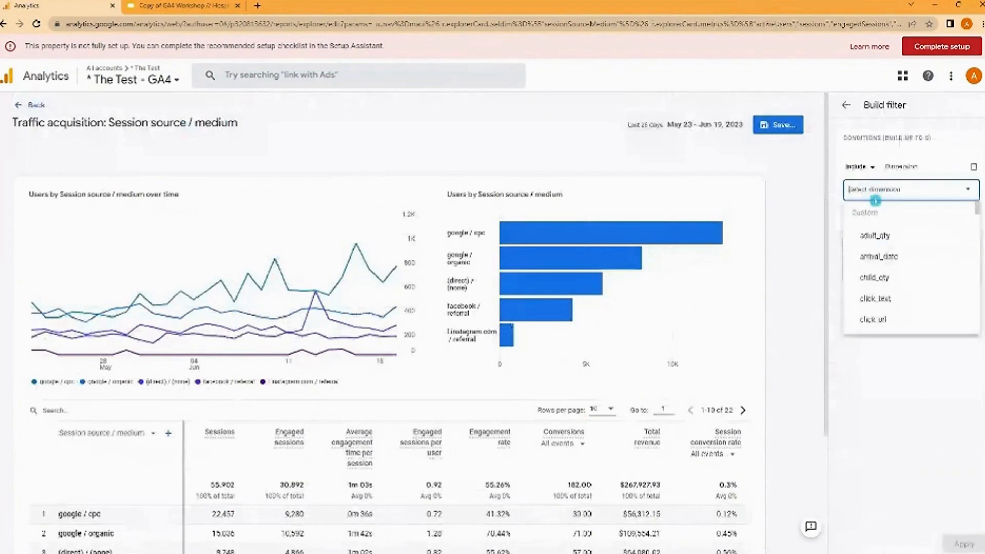
{"action": "left_click", "coordinate": [899, 146]}
{"action": "left_click", "coordinate": [857, 166]}
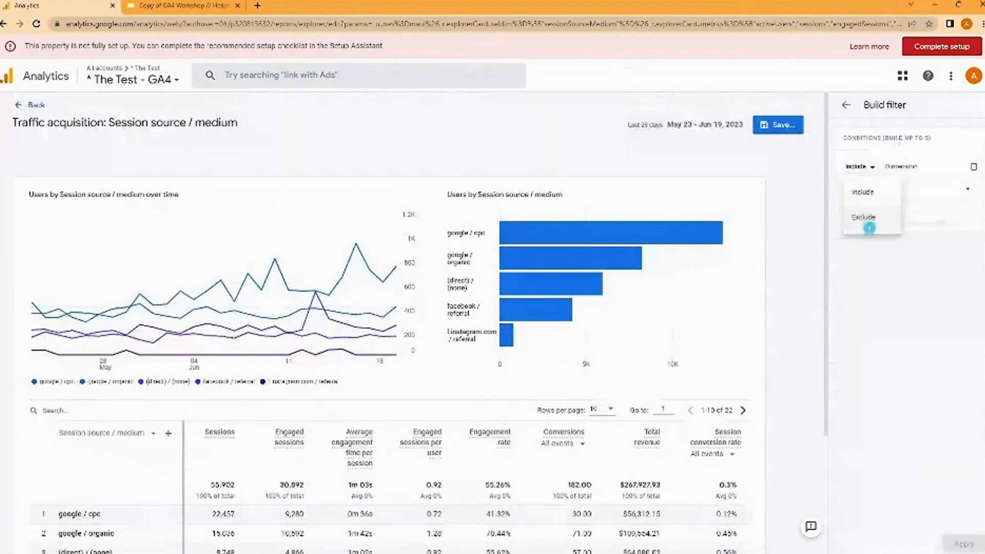
{"action": "left_click", "coordinate": [869, 227]}
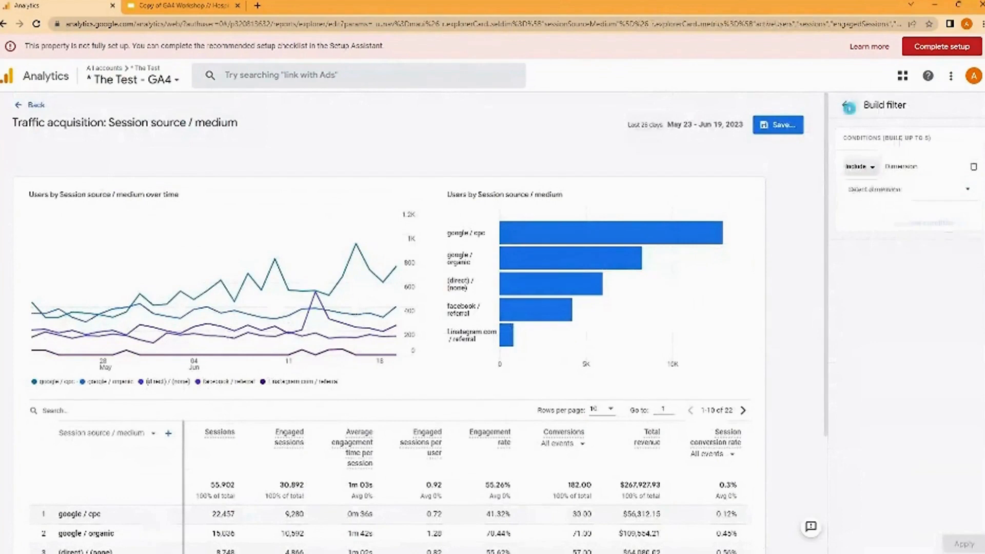
{"action": "left_click", "coordinate": [847, 104]}
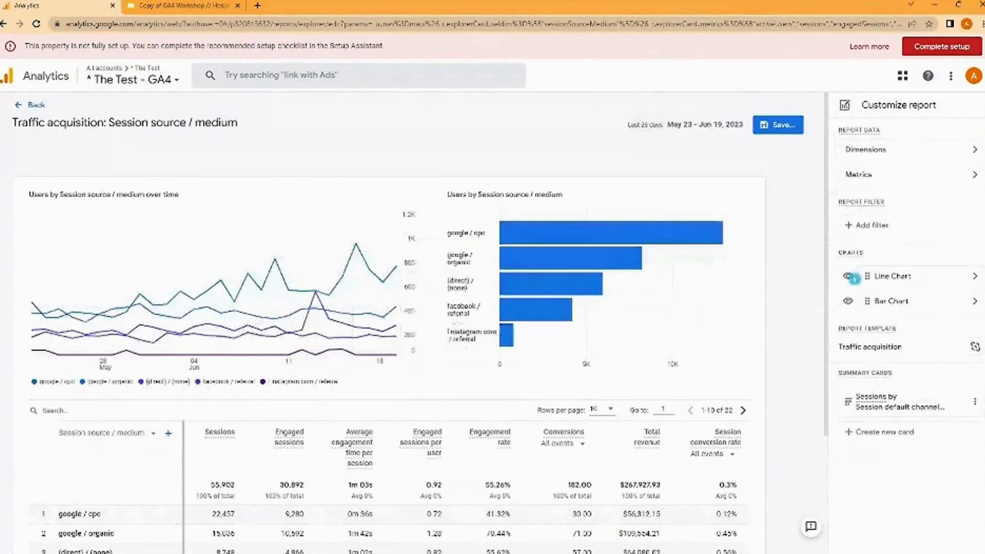
- Hide both the line chart and the bar chart so that the report contains only its table
{"action": "left_click", "coordinate": [854, 277]}
{"action": "left_click", "coordinate": [848, 301]}
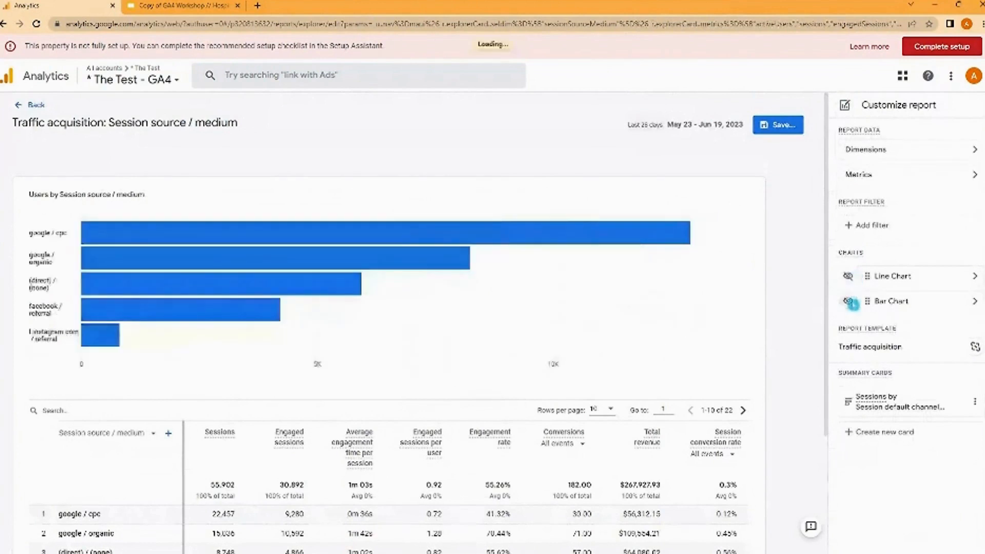
{"action": "left_click", "coordinate": [960, 306]}
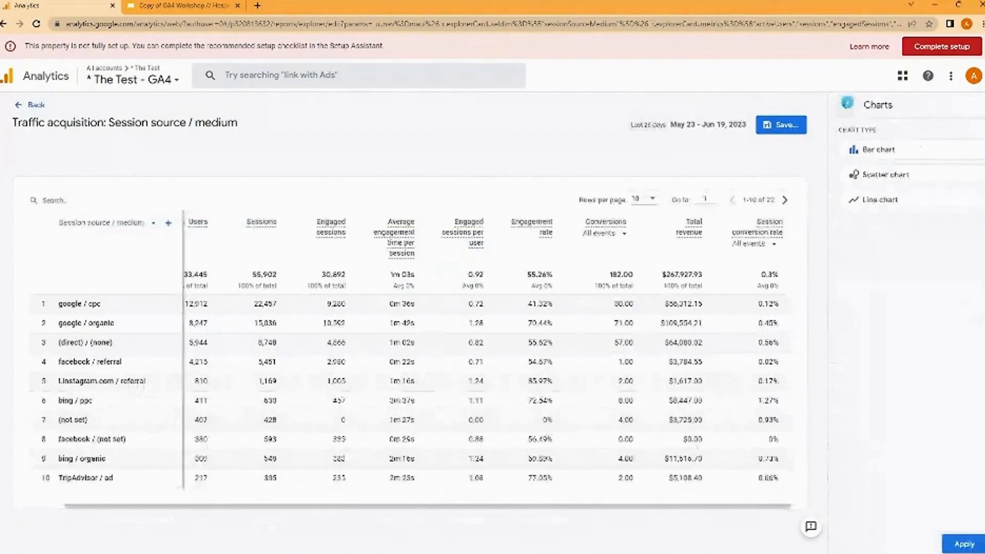
{"action": "left_click", "coordinate": [847, 104]}
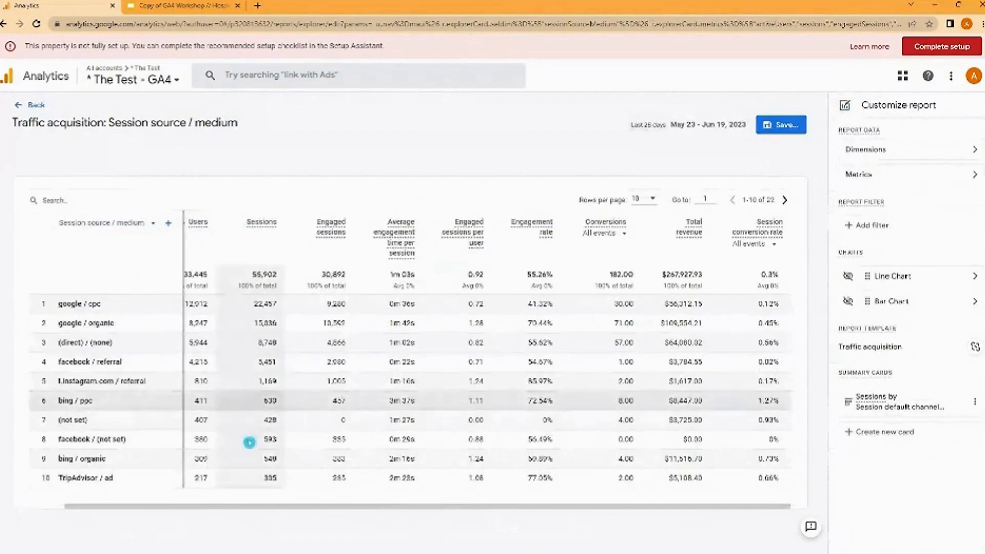
- Save the customized Traffic acquisition report as a new report named "Source / Medium Report"
{"action": "left_click_drag", "start_coordinate": [266, 512], "coordinate": [95, 510]}
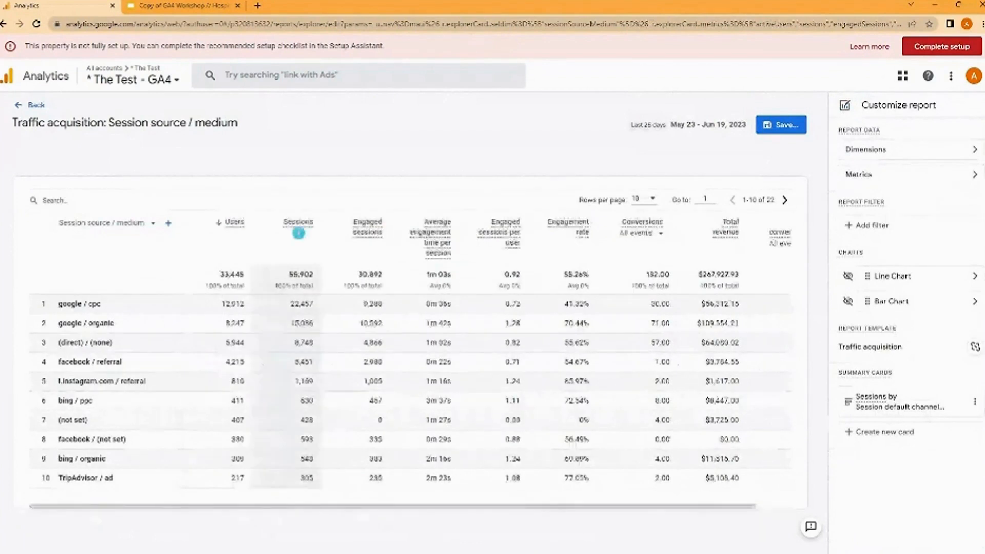
{"action": "left_click", "coordinate": [787, 125]}
{"action": "left_click", "coordinate": [791, 173]}
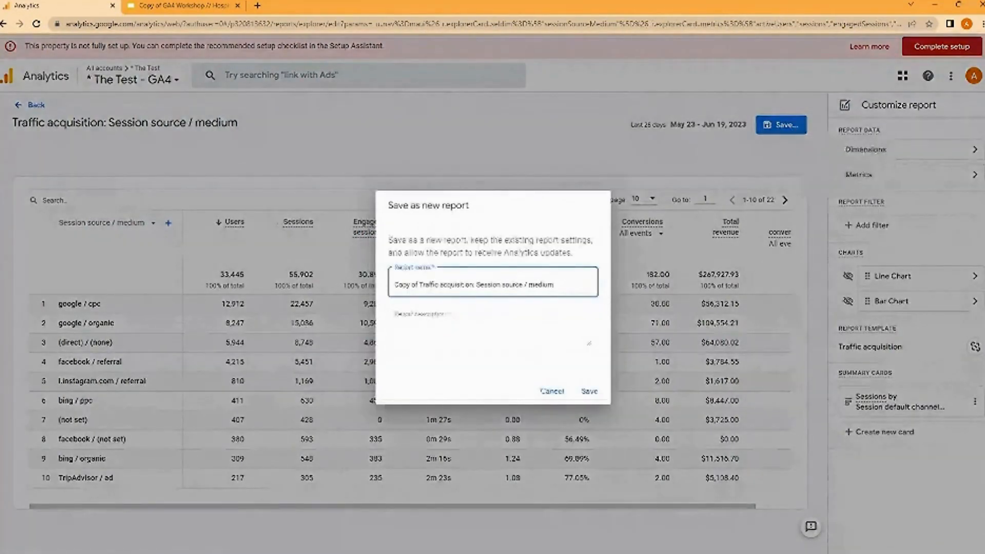
{"action": "key", "text": "ctrl+a"}
{"action": "type", "text": "Source / Medium Report"}
{"action": "left_click", "coordinate": [591, 391]}
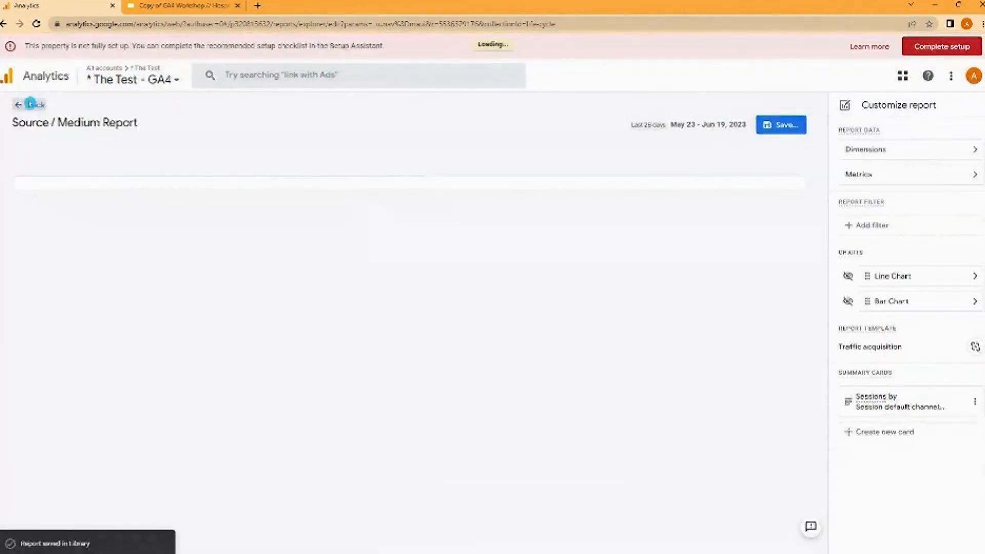
- Leave the report editor, go to the report Library and open the Life cycle collection for editing
{"action": "left_click", "coordinate": [30, 104]}
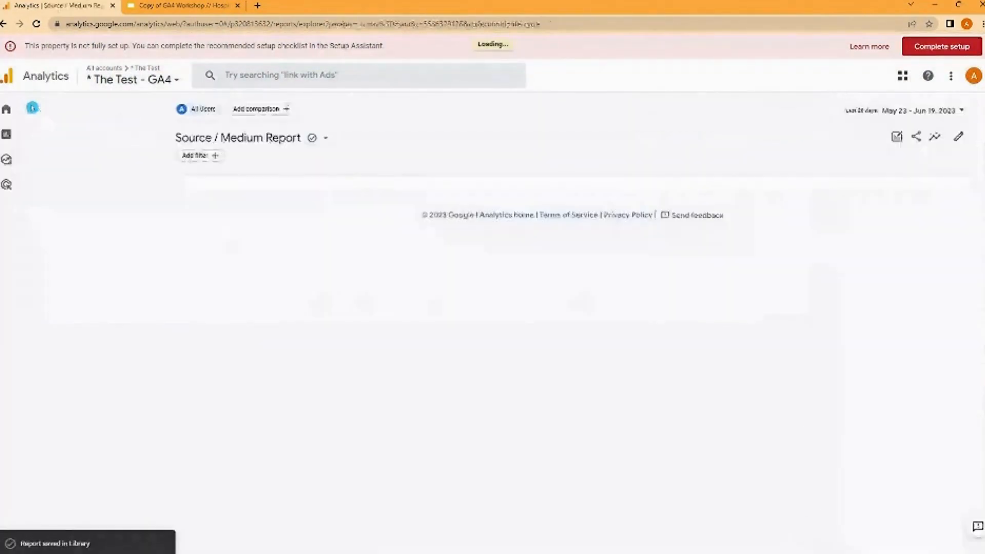
{"action": "left_click", "coordinate": [30, 133]}
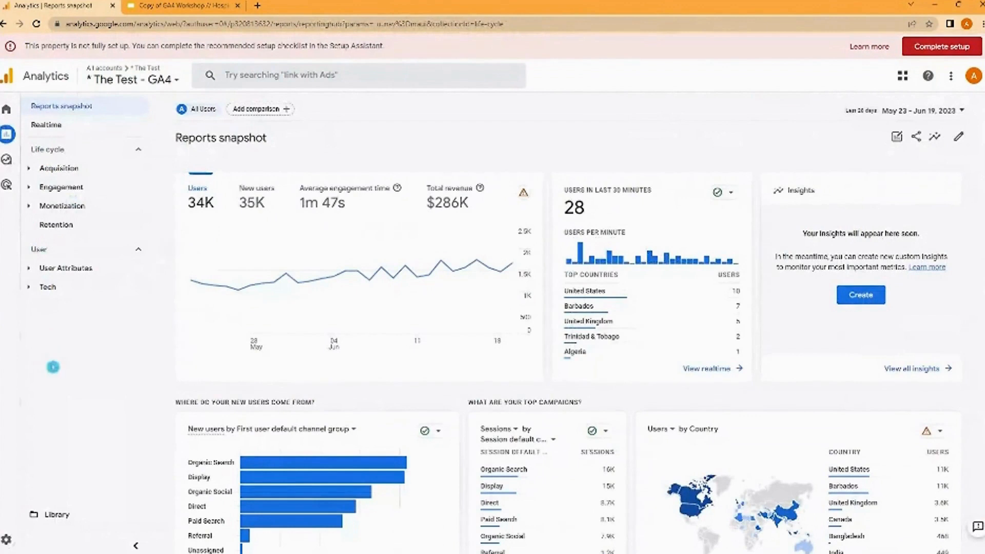
{"action": "left_click", "coordinate": [48, 514]}
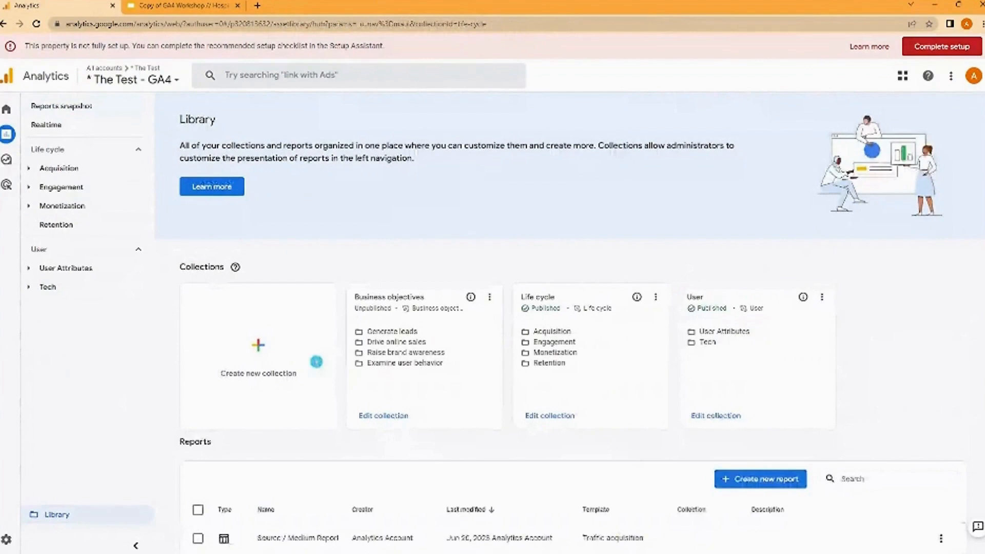
{"action": "left_click", "coordinate": [316, 361]}
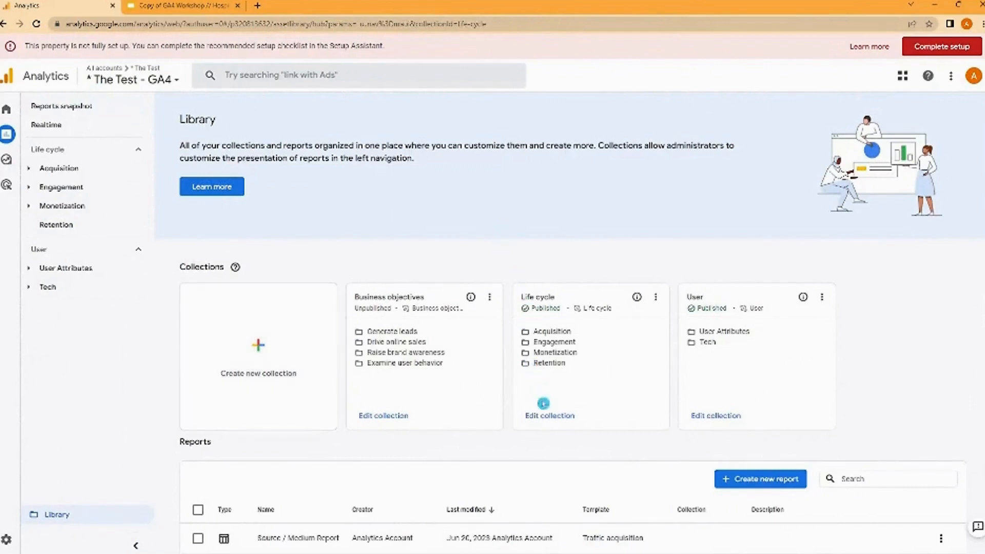
{"action": "left_click", "coordinate": [552, 422]}
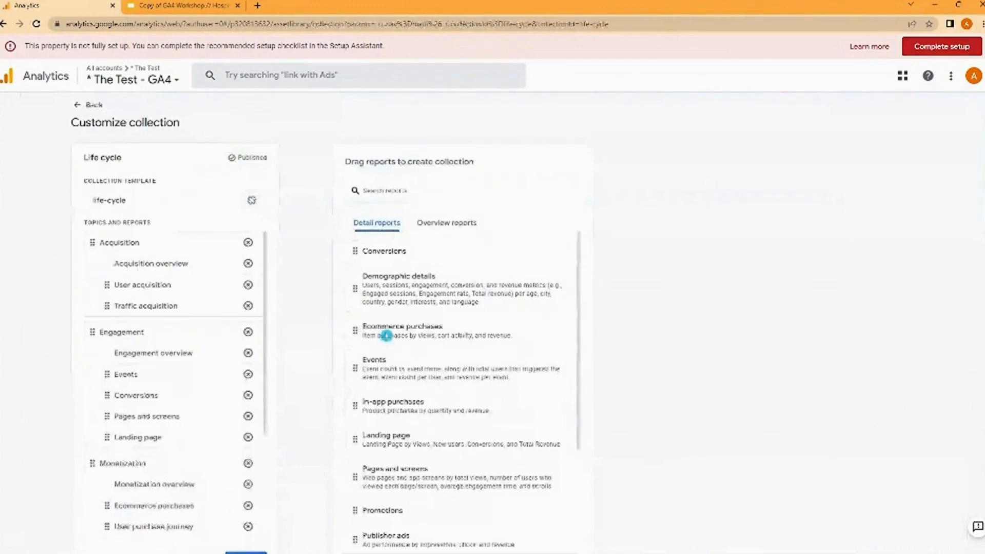
- Add the Source / Medium Report to the Acquisition topic below Traffic acquisition and save the changes to the collection
{"action": "scroll", "coordinate": [387, 336], "scroll_direction": "down", "scroll_amount": 3}
{"action": "scroll", "coordinate": [395, 370], "scroll_direction": "down", "scroll_amount": 1}
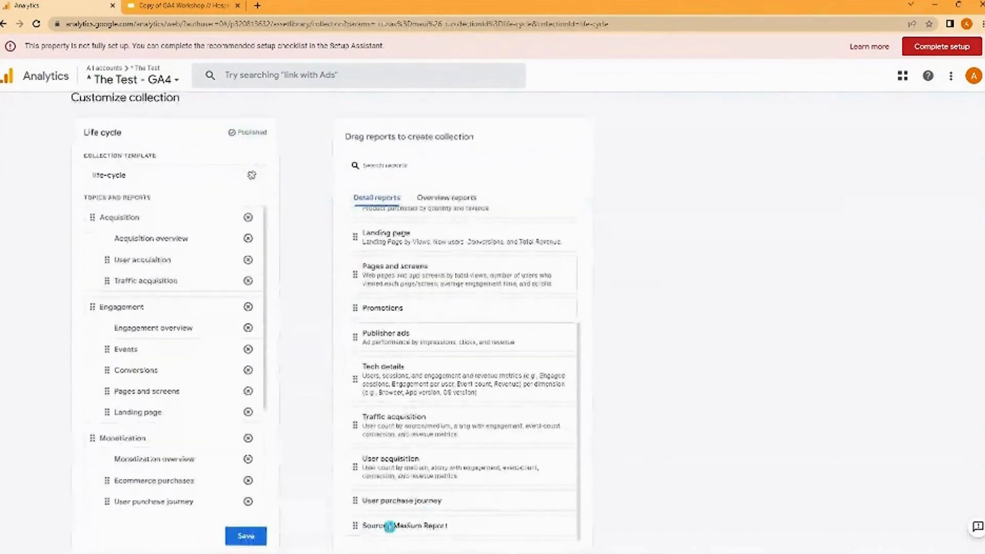
{"action": "left_click_drag", "start_coordinate": [390, 527], "coordinate": [118, 307]}
{"action": "left_click", "coordinate": [383, 164]}
{"action": "left_click", "coordinate": [363, 177]}
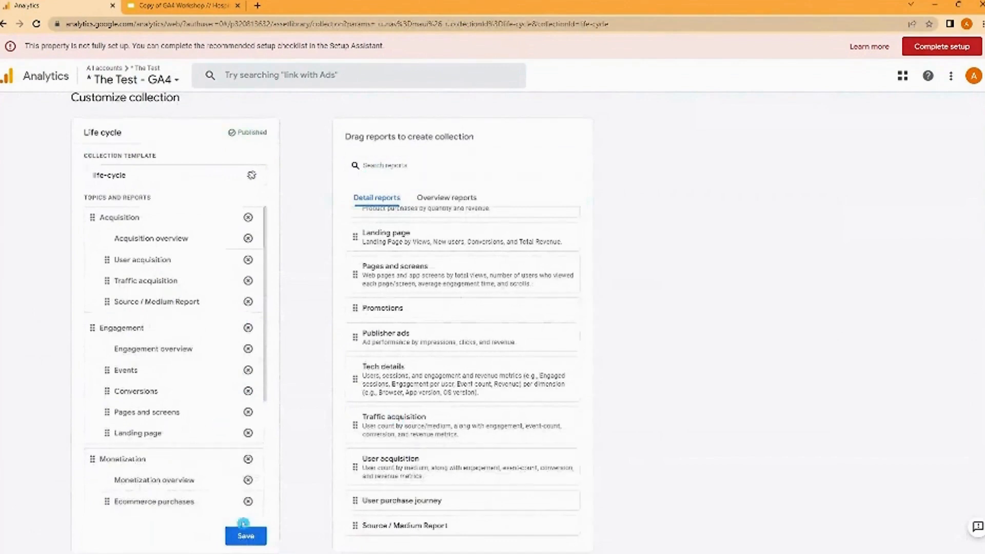
{"action": "left_click", "coordinate": [252, 536]}
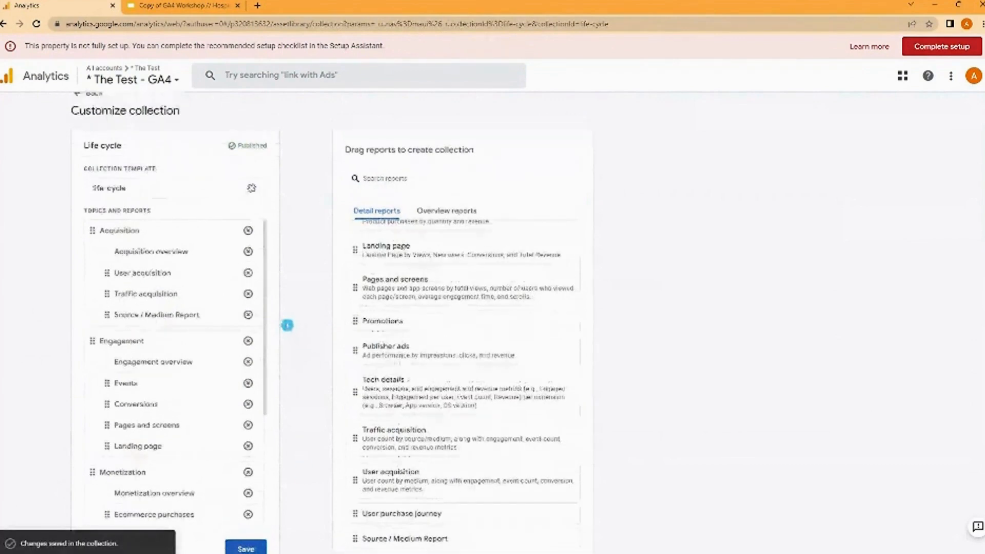
- Leave the collection editor and open the Source / Medium Report from the Acquisition topic of Life cycle
{"action": "left_click", "coordinate": [87, 104]}
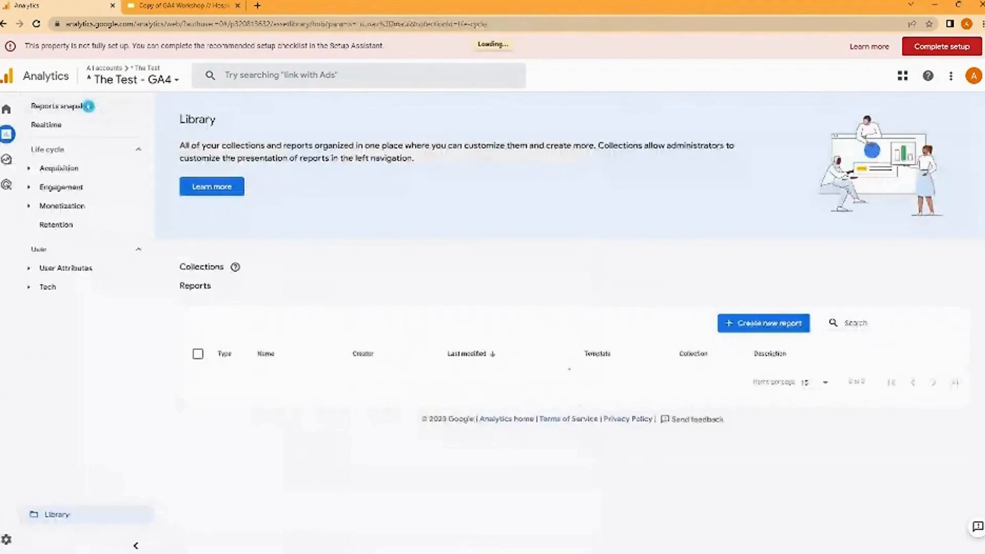
{"action": "left_click", "coordinate": [59, 164]}
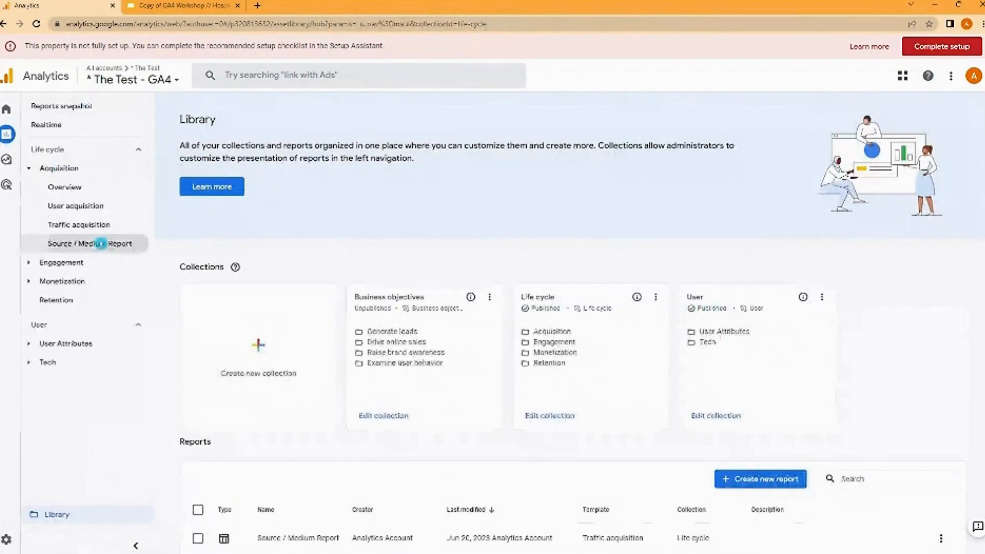
{"action": "left_click", "coordinate": [101, 243]}
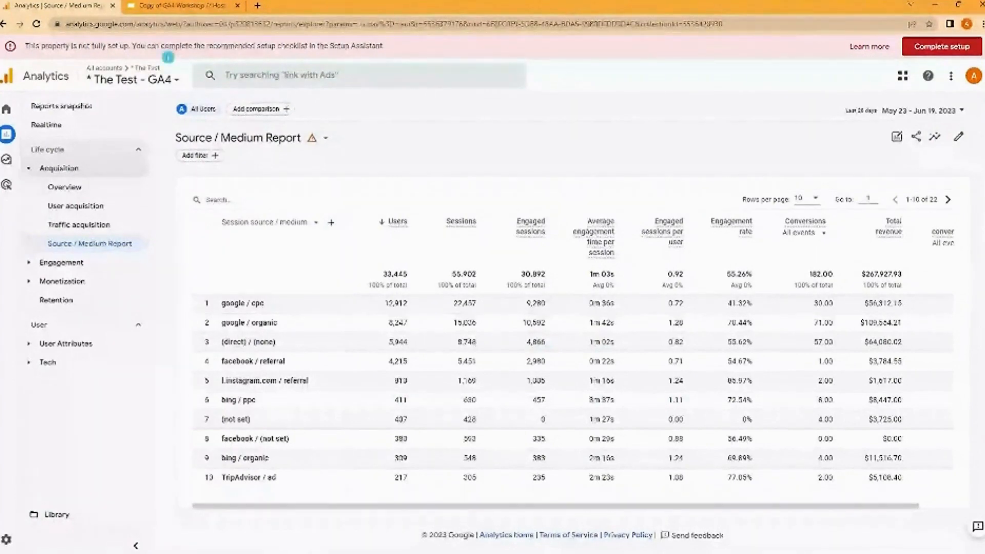
- Switch to the GA4 Workshop presentation in Google Slides and start its slideshow from the "Creating customised reports" slide
{"action": "left_click", "coordinate": [171, 5]}
{"action": "left_click", "coordinate": [72, 58]}
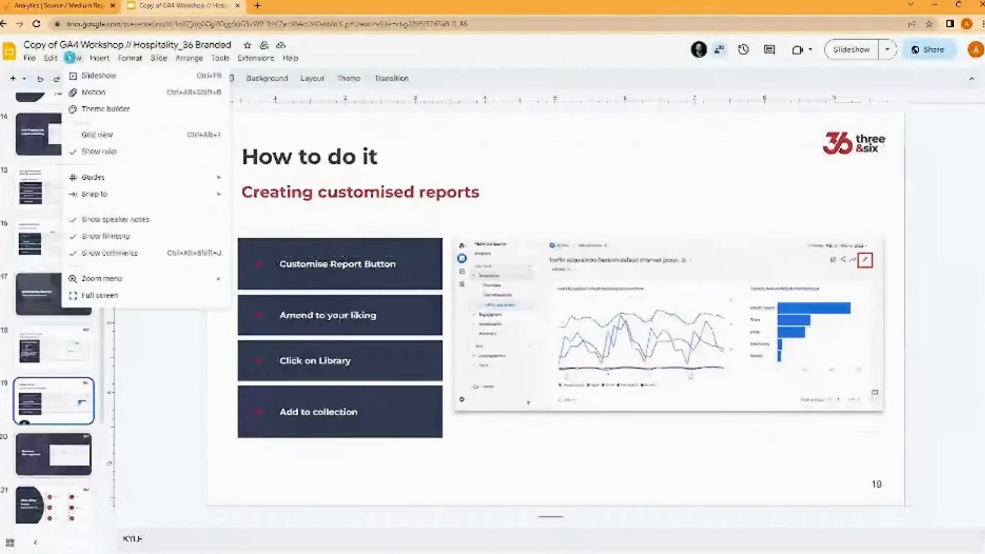
{"action": "left_click", "coordinate": [98, 75]}
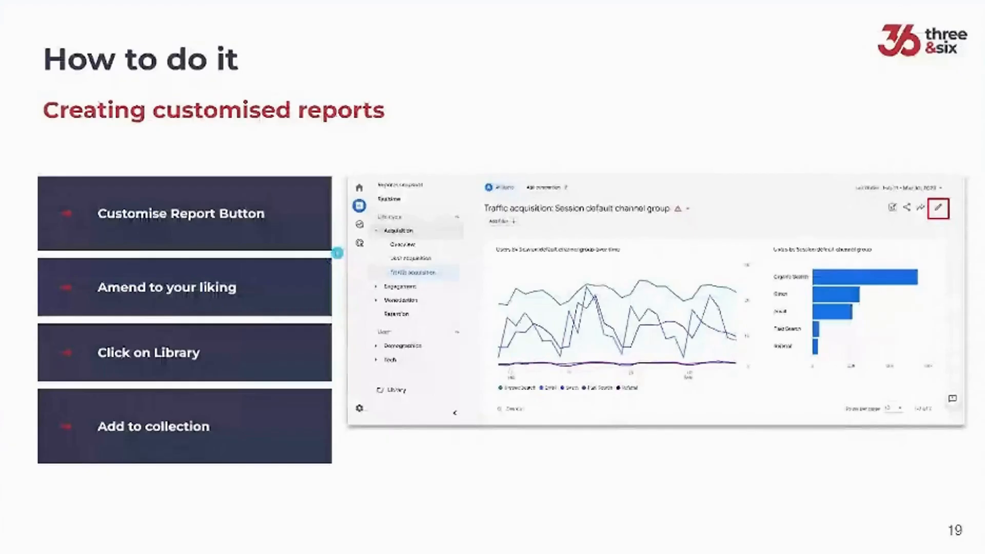